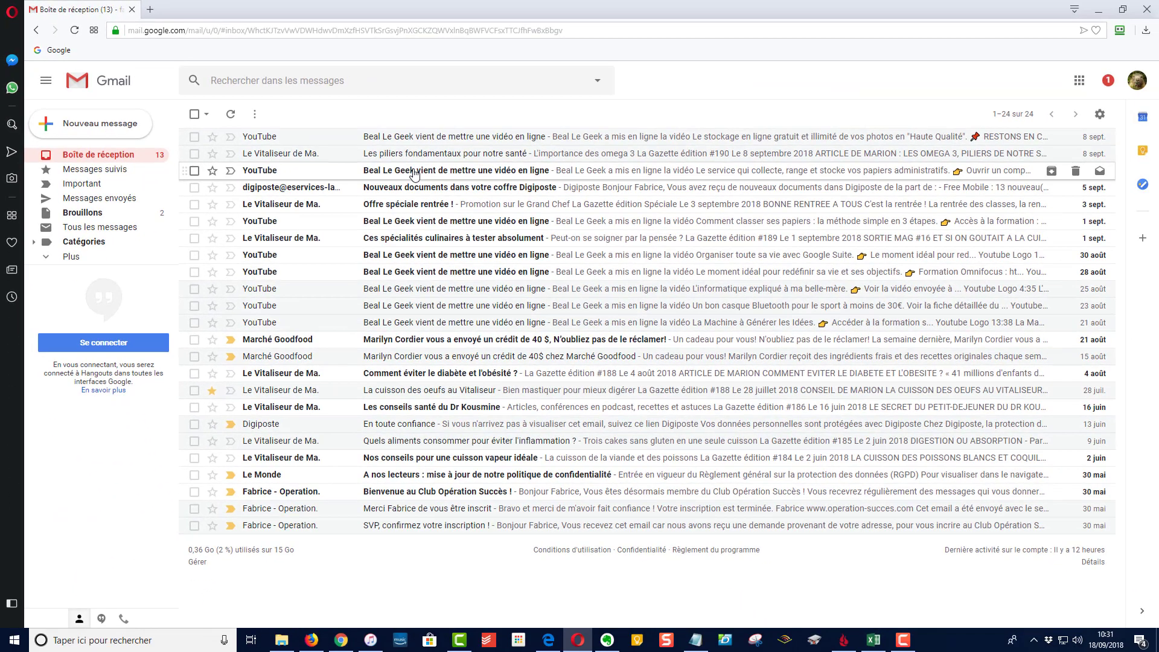
View the third inbox message, from YouTube, and refresh the inbox after returning to it
left_click(694, 296)
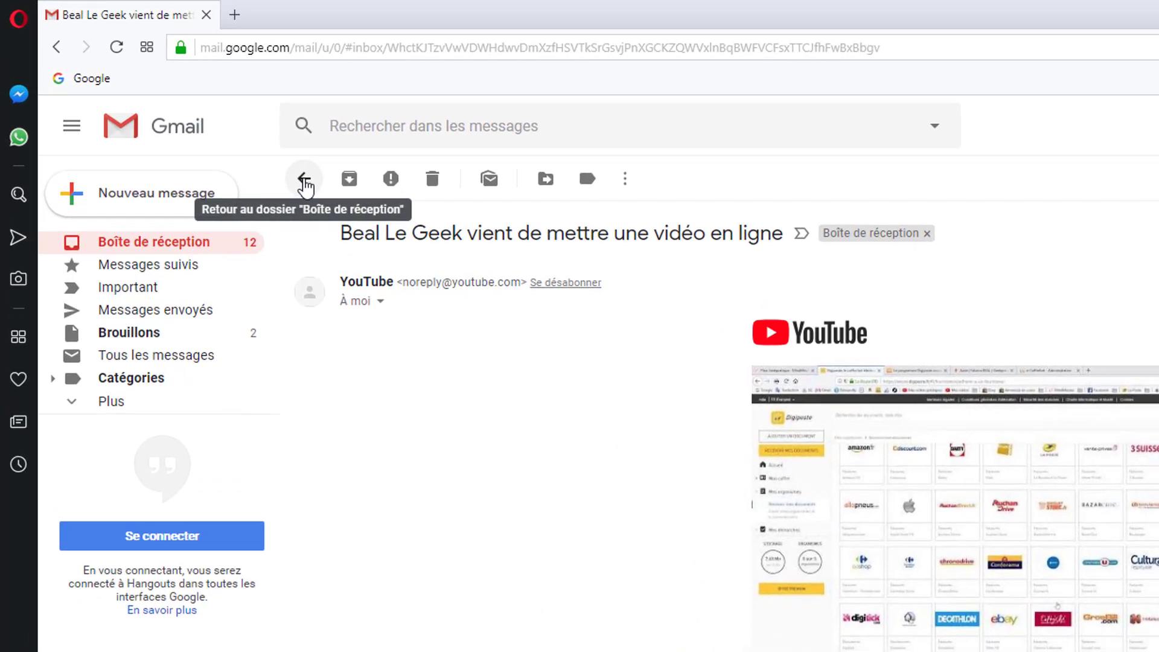
left_click(163, 245)
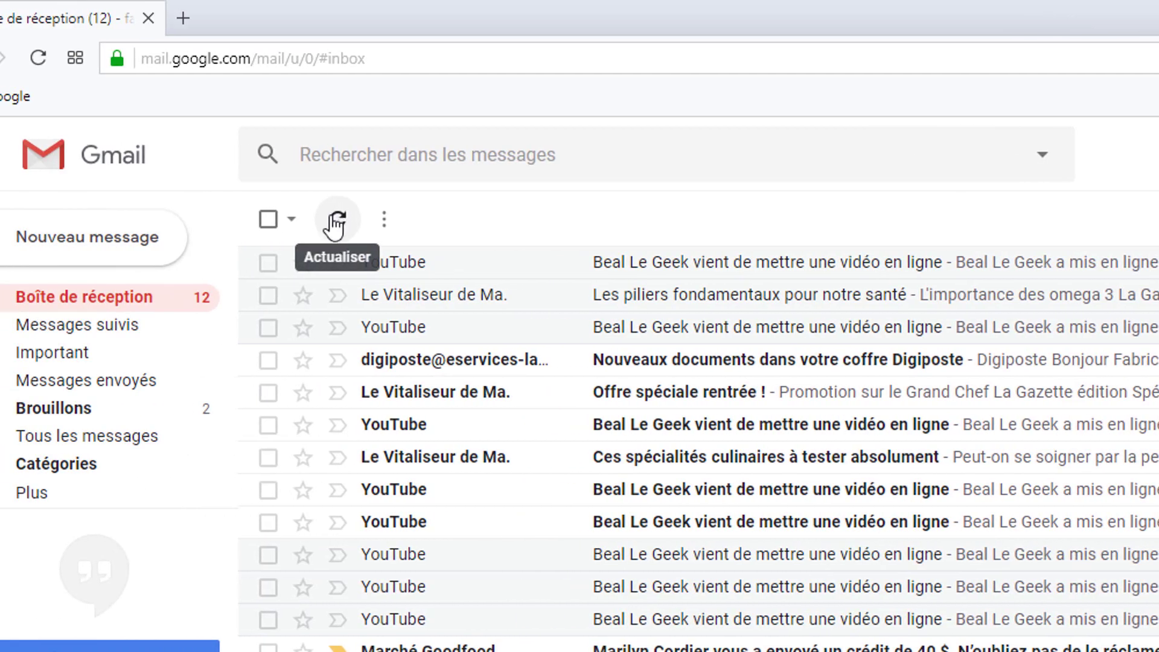
left_click(333, 218)
left_click(341, 223)
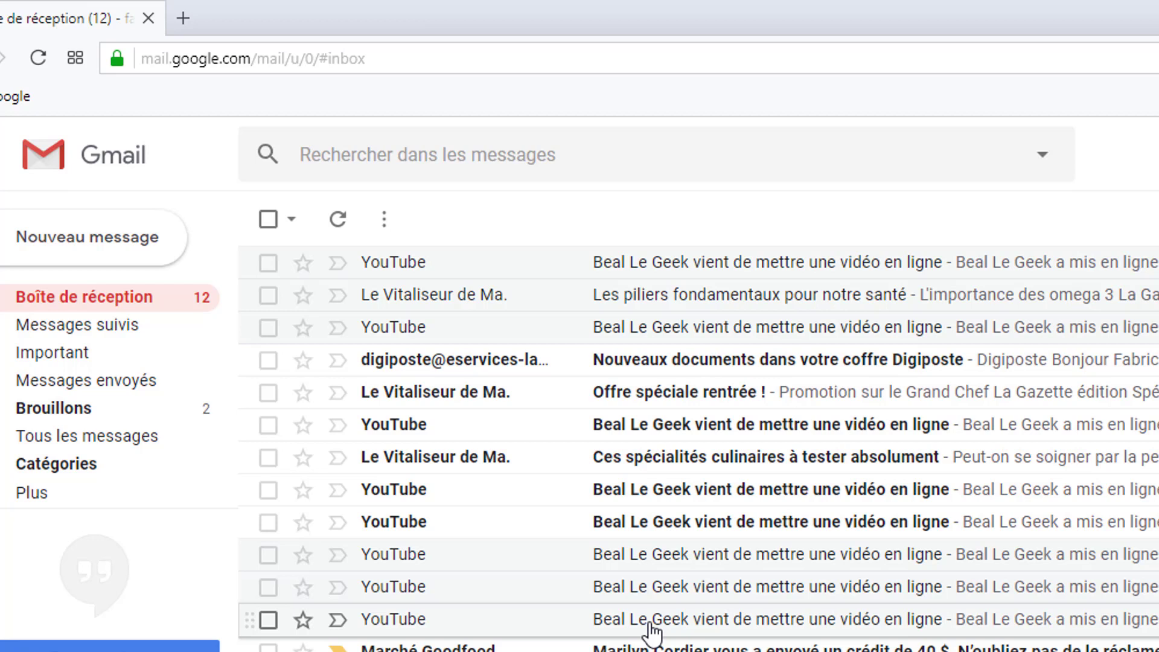
Mark all messages in the inbox as read
left_click(387, 224)
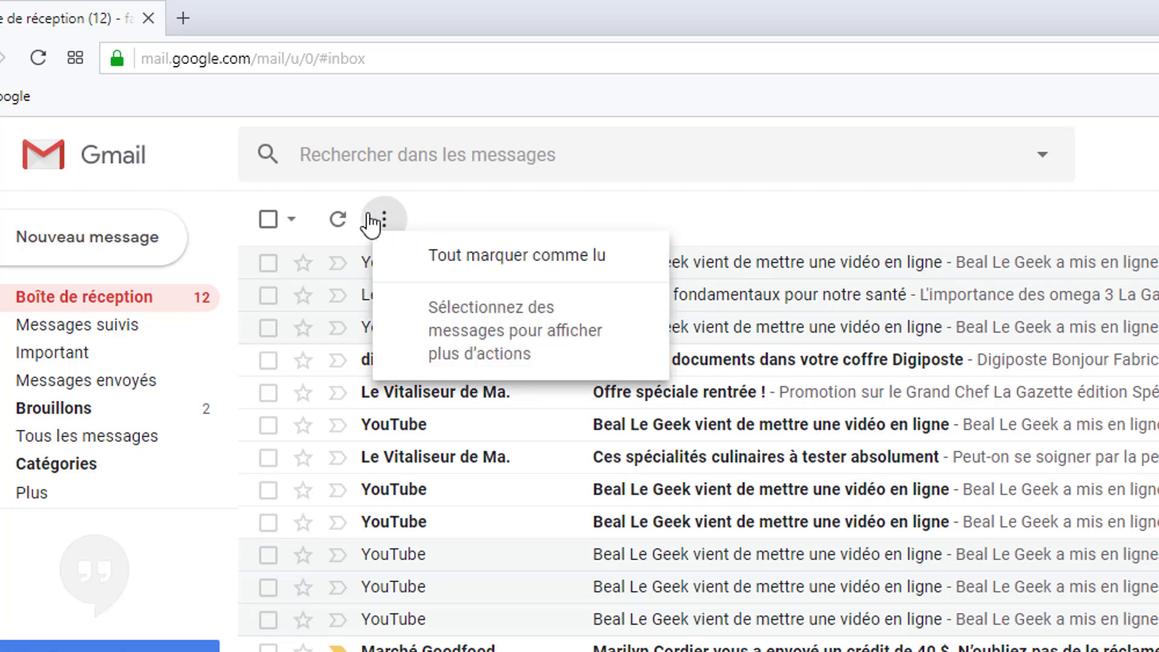
left_click(454, 261)
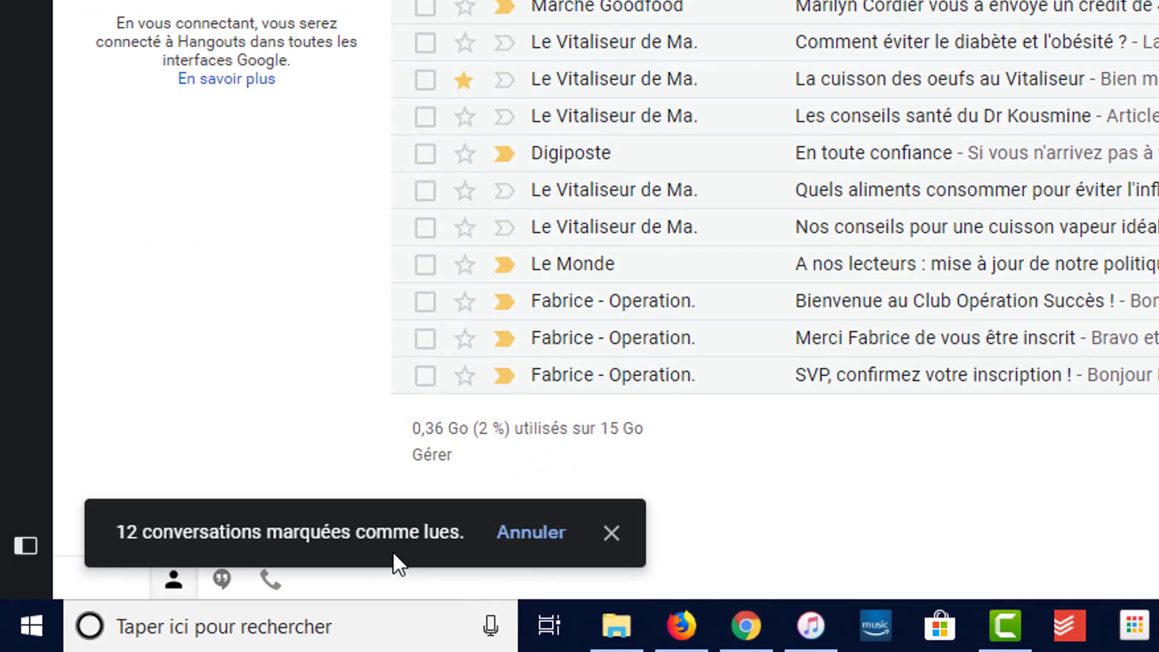
left_click(524, 534)
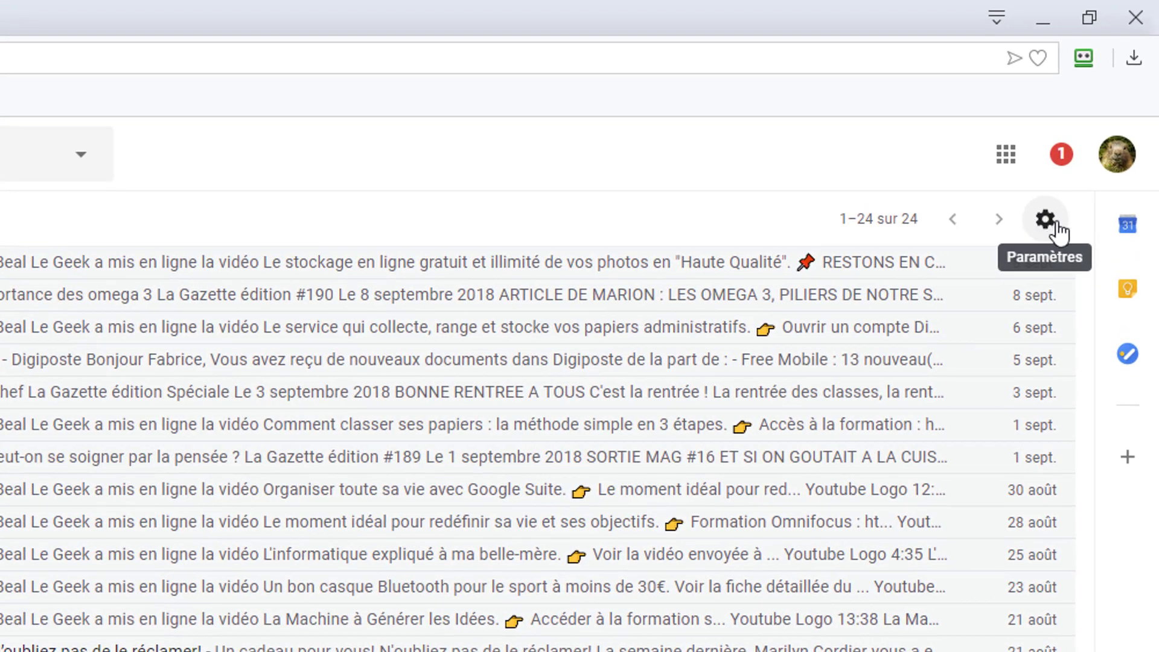
Look over the available settings options, such as display density, inbox configuration and themes, without choosing one
left_click(1048, 222)
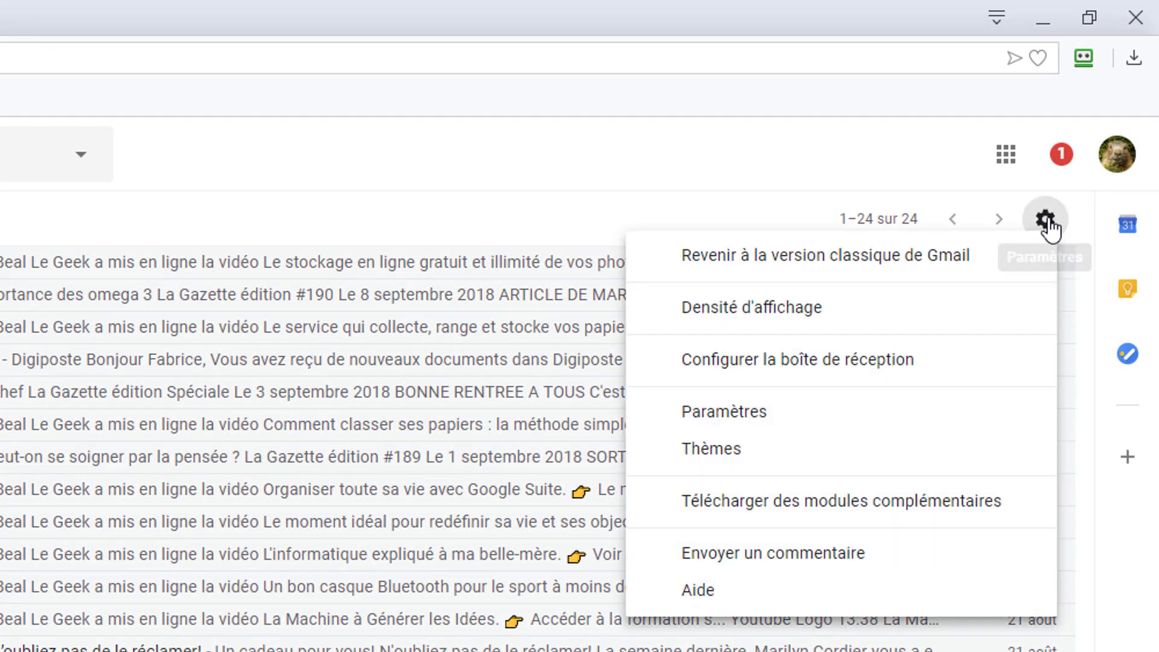
left_click(1047, 222)
left_click(1047, 222)
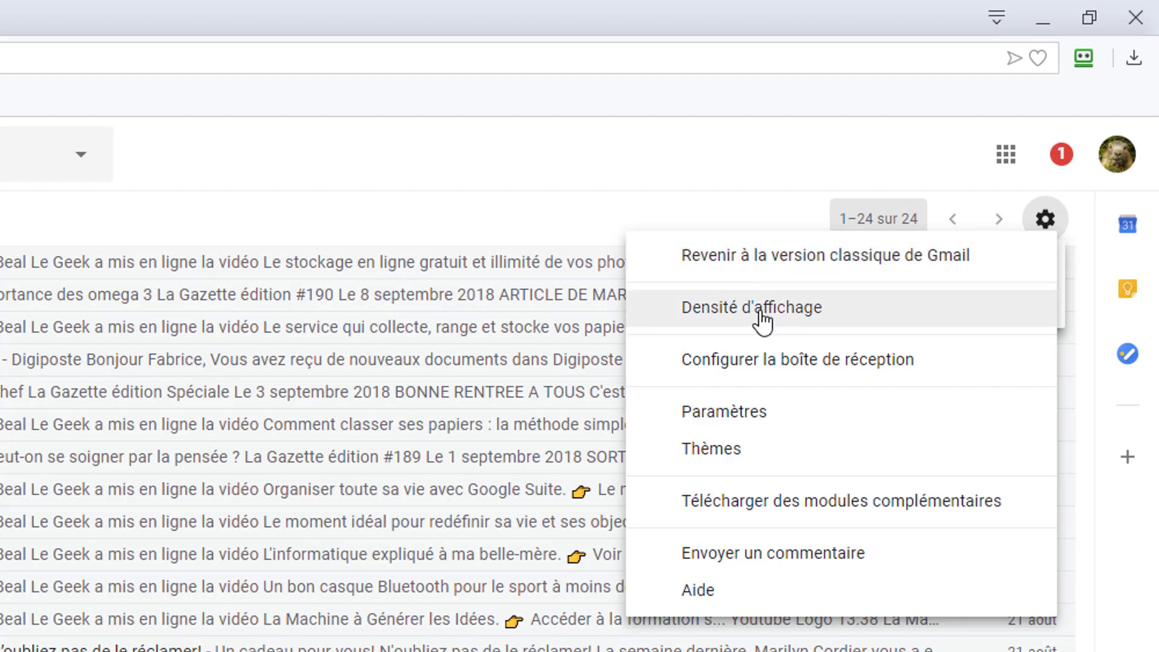
left_click(1045, 219)
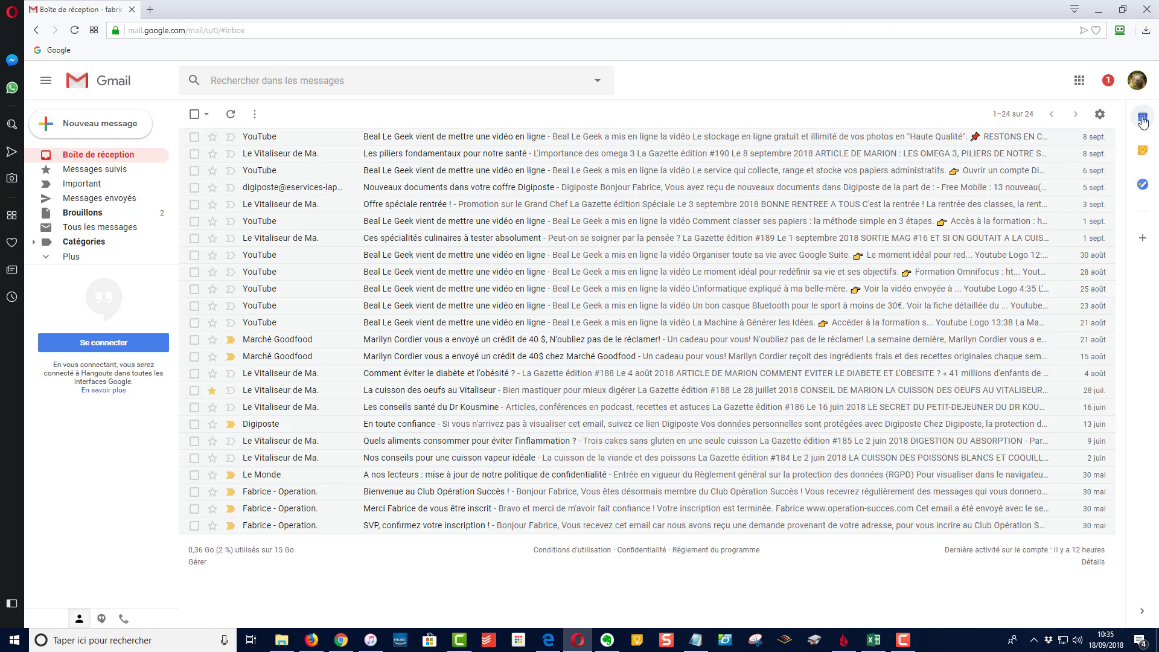
View today's Calendar agenda alongside the inbox and close it
left_click(1143, 118)
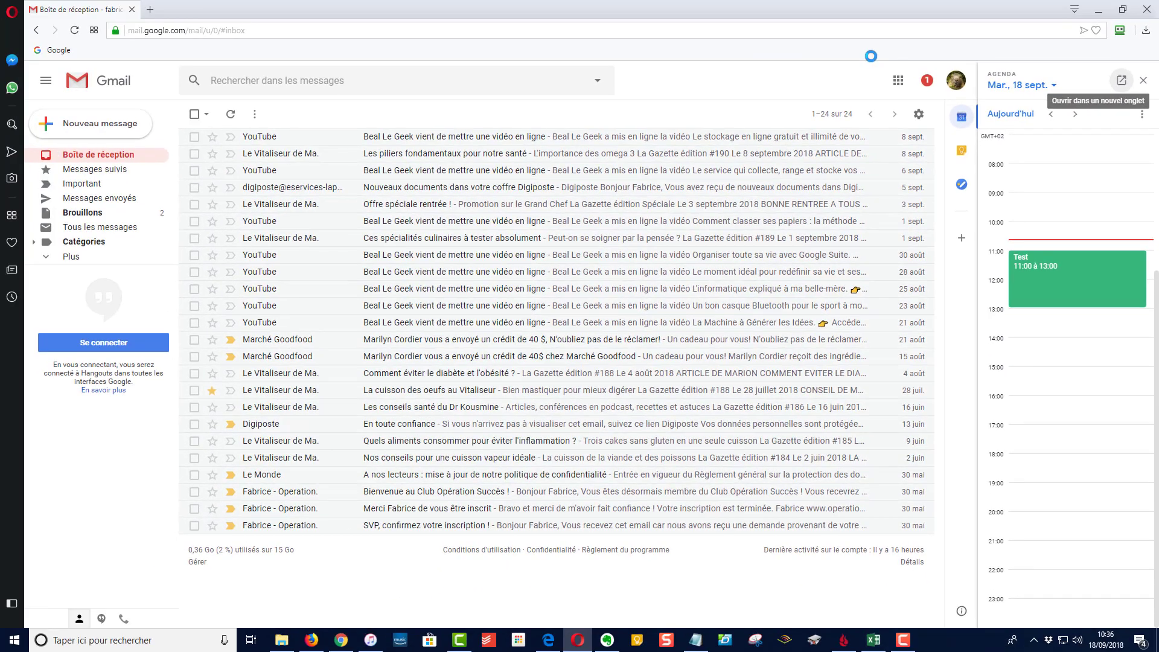
left_click(1090, 146)
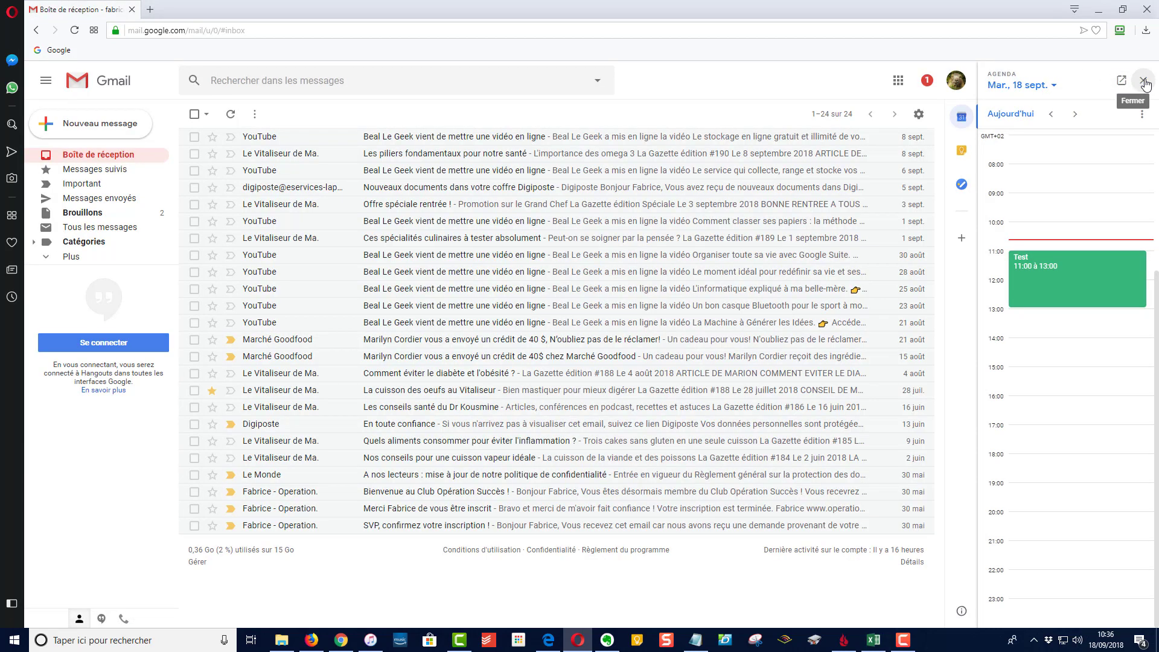
left_click(1141, 80)
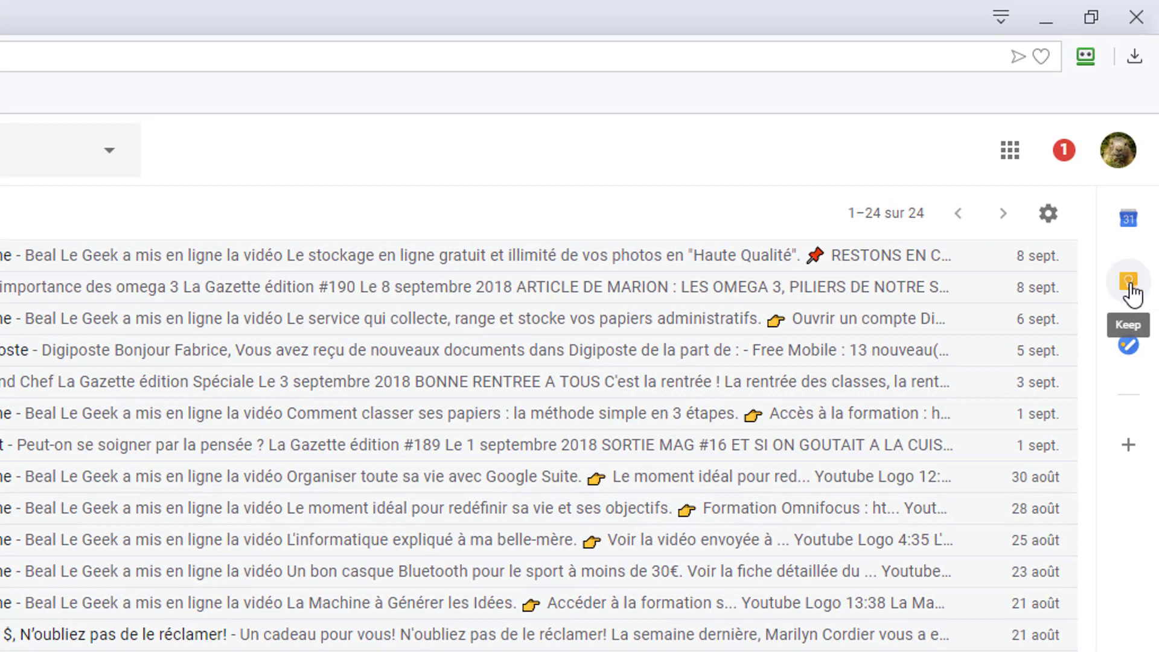
View the Keep notes beside the inbox and on the full Google Keep page, and close both
left_click(1127, 285)
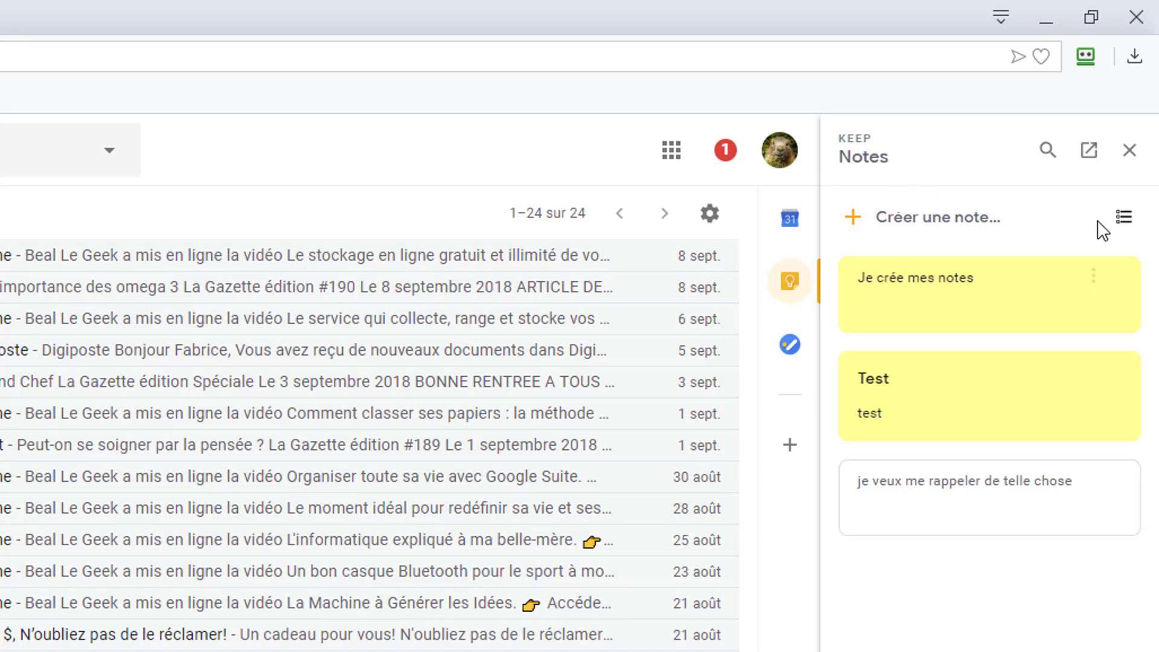
left_click(1089, 152)
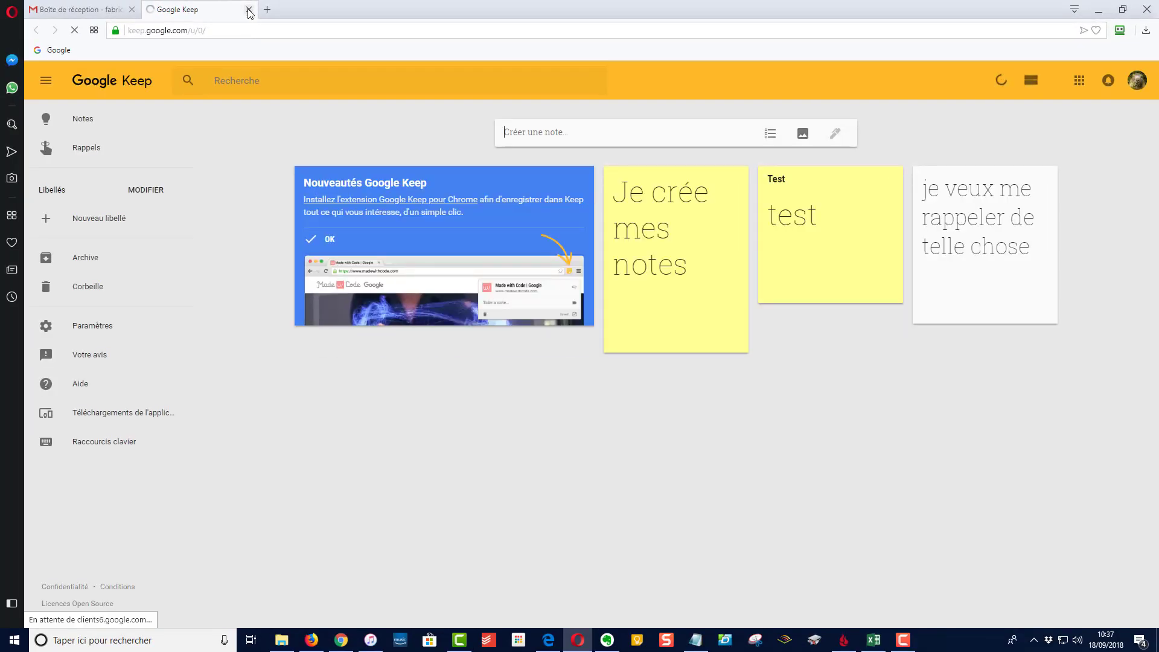
left_click(249, 9)
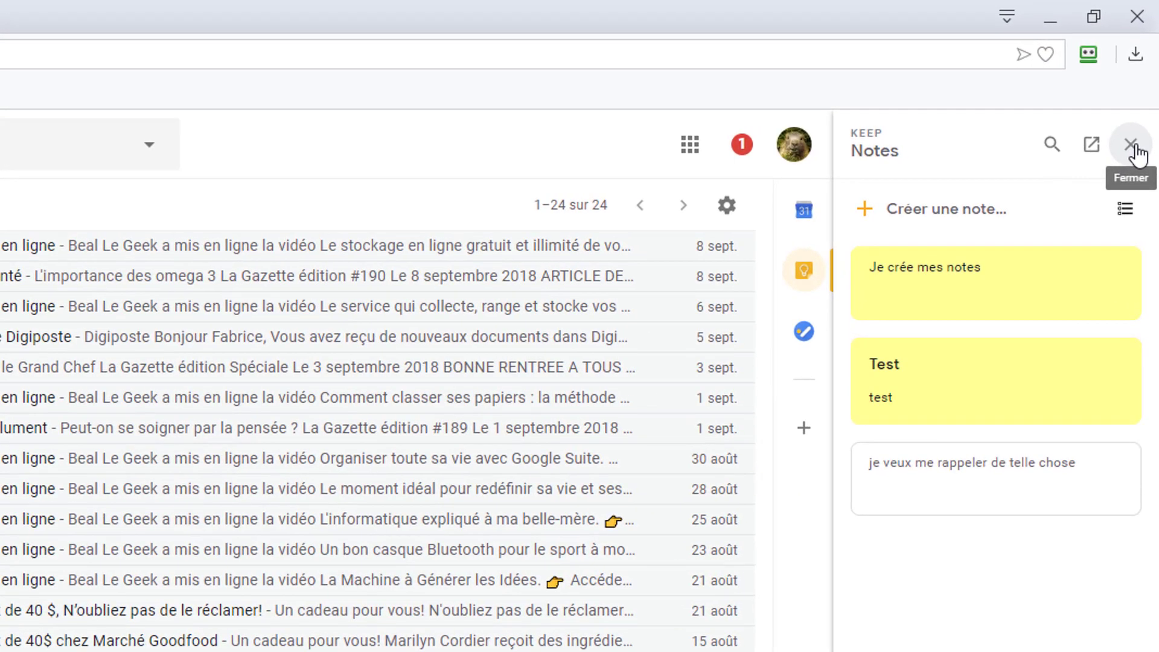
left_click(1131, 146)
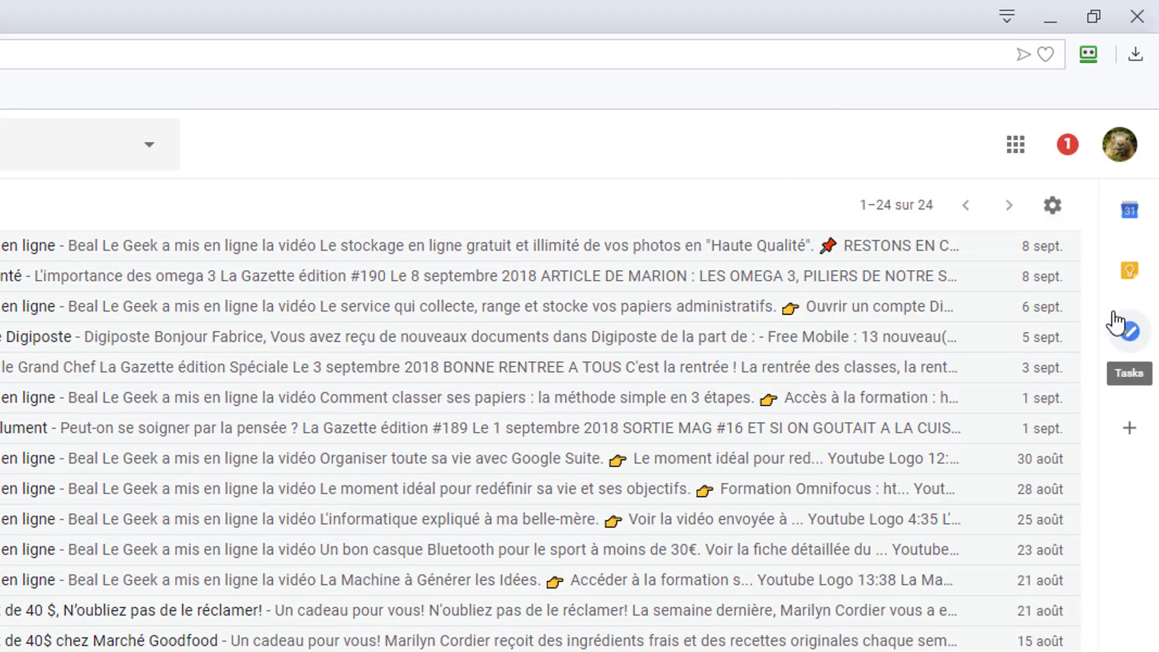
View the Mes tâches list in Tasks beside the inbox and close it
left_click(1128, 335)
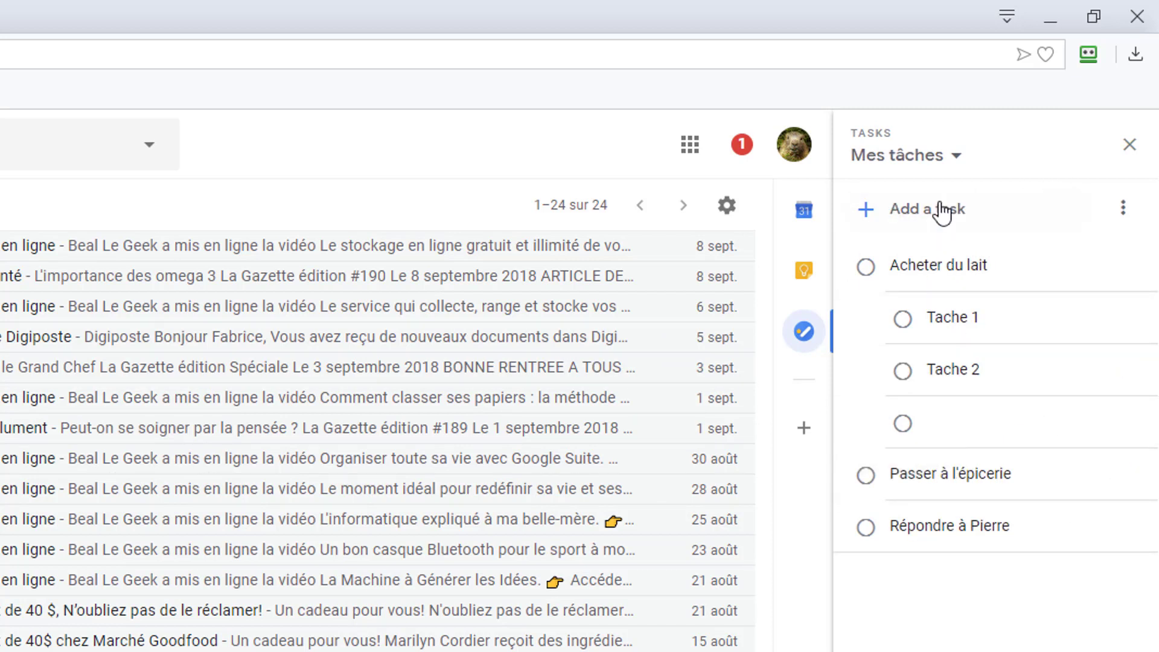
left_click(1129, 147)
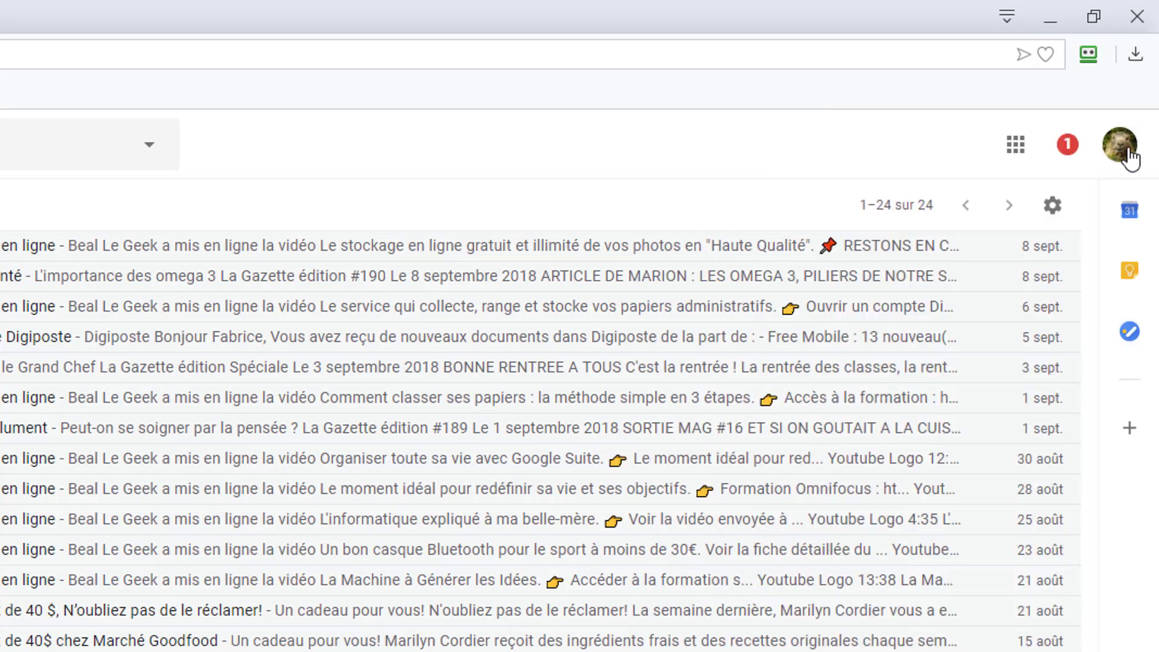
Browse the Gmail-compatible add-ons in the G Suite Marketplace and close the marketplace
left_click(1129, 428)
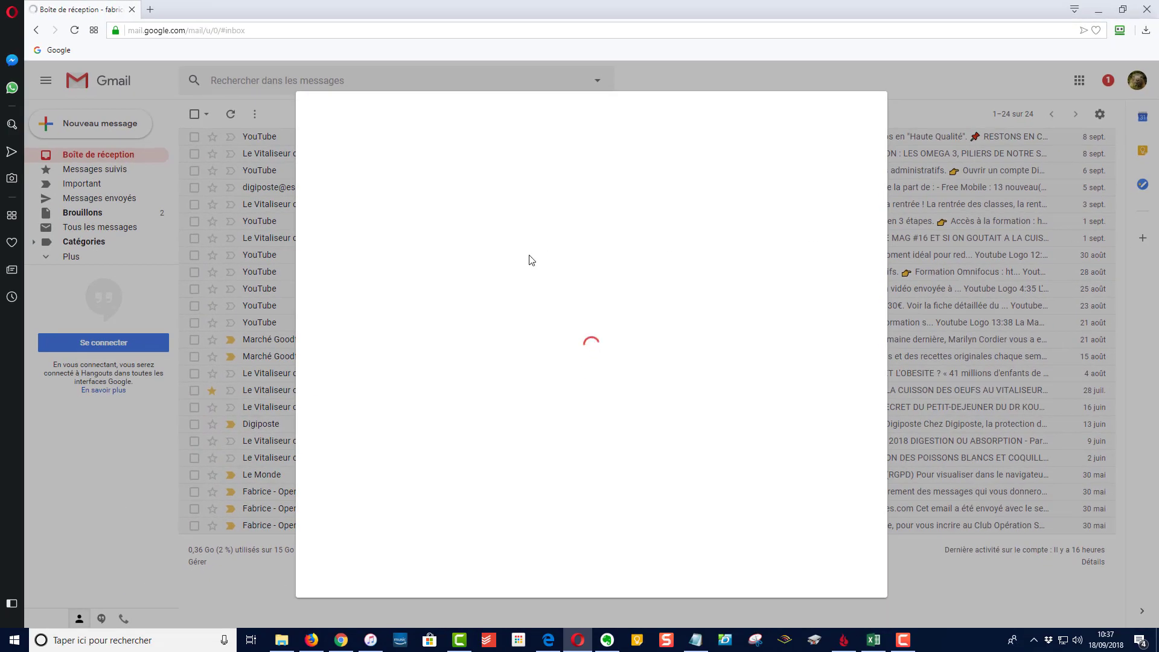
scroll(530, 260, "down", 5)
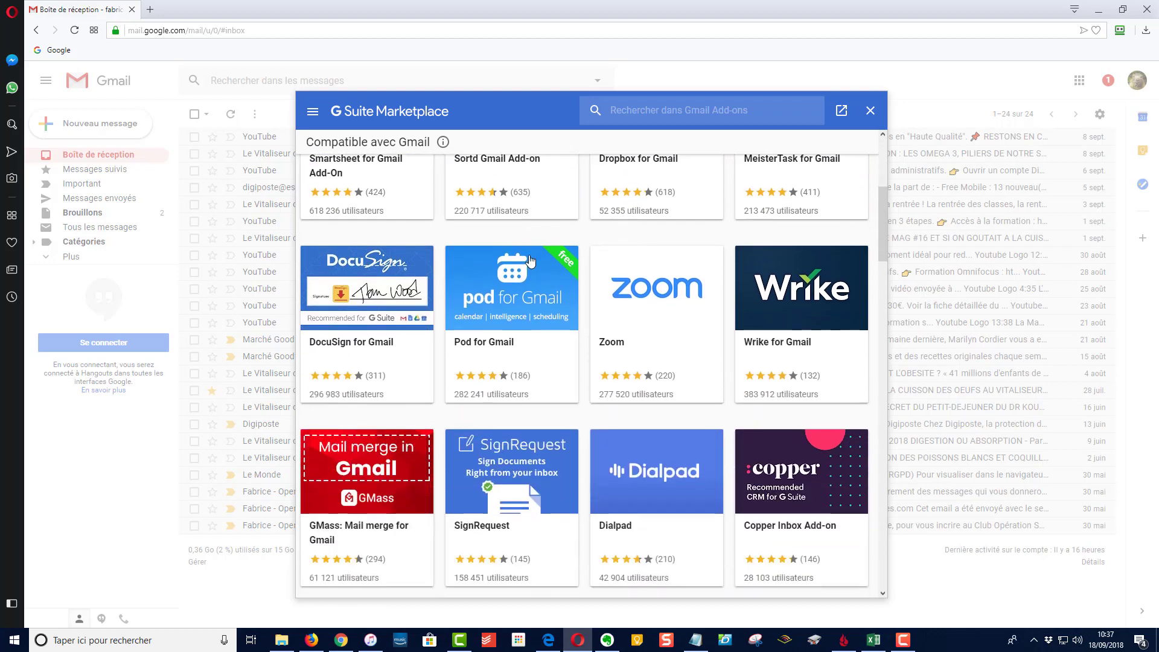
scroll(530, 261, "down", 13)
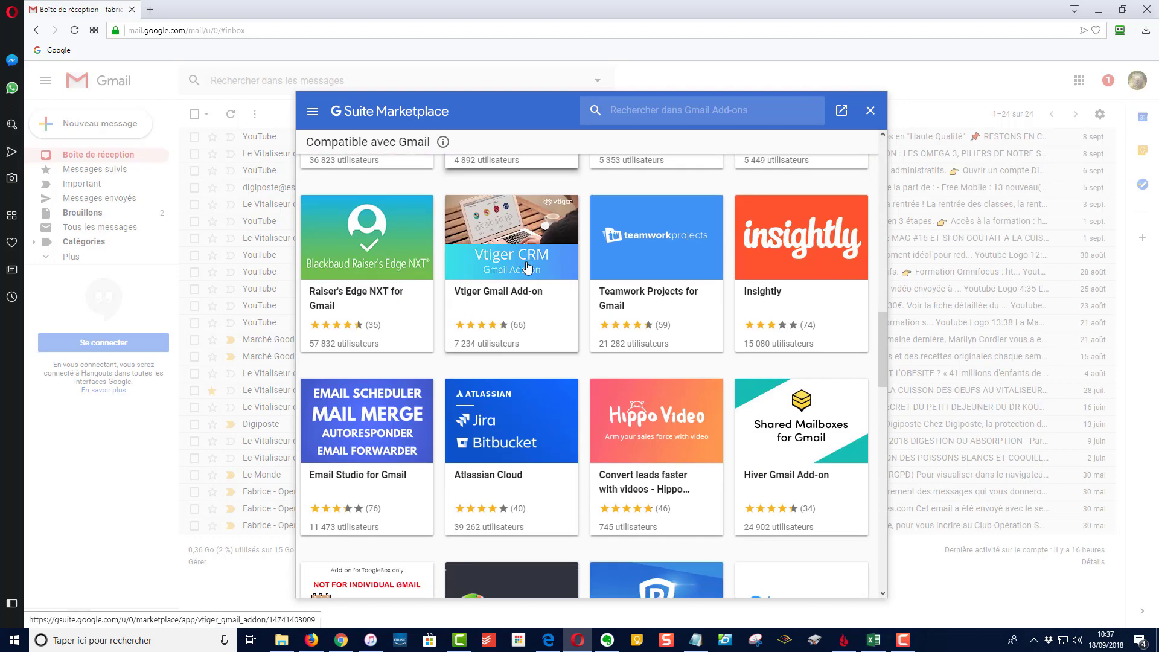
scroll(527, 267, "up", 15)
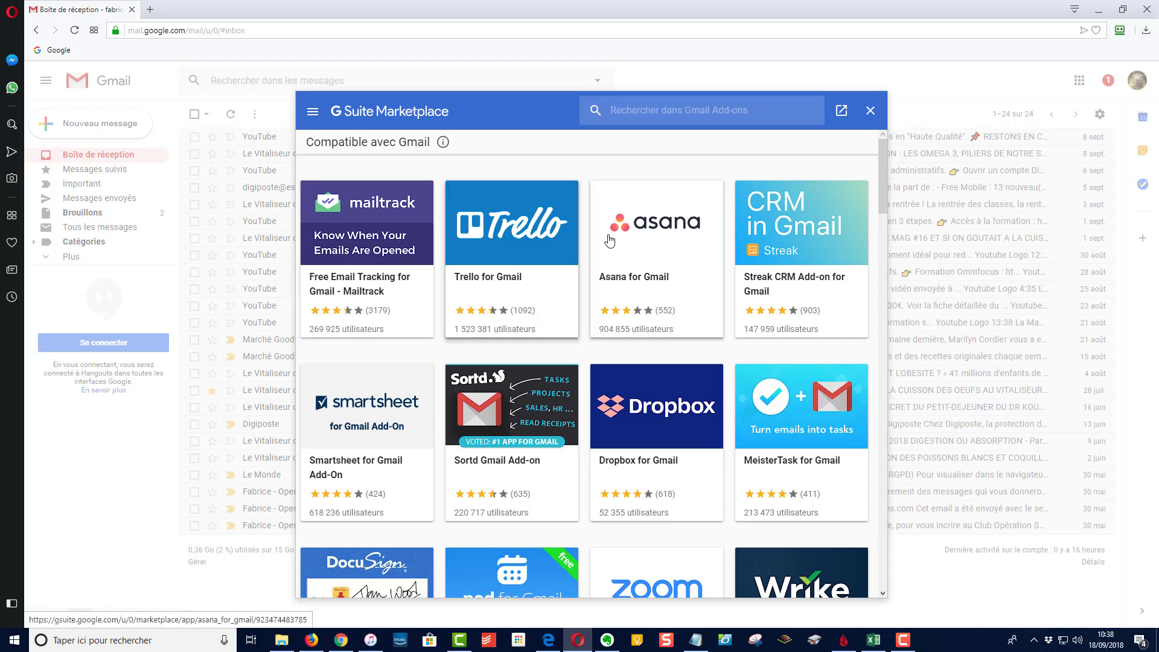
left_click(871, 113)
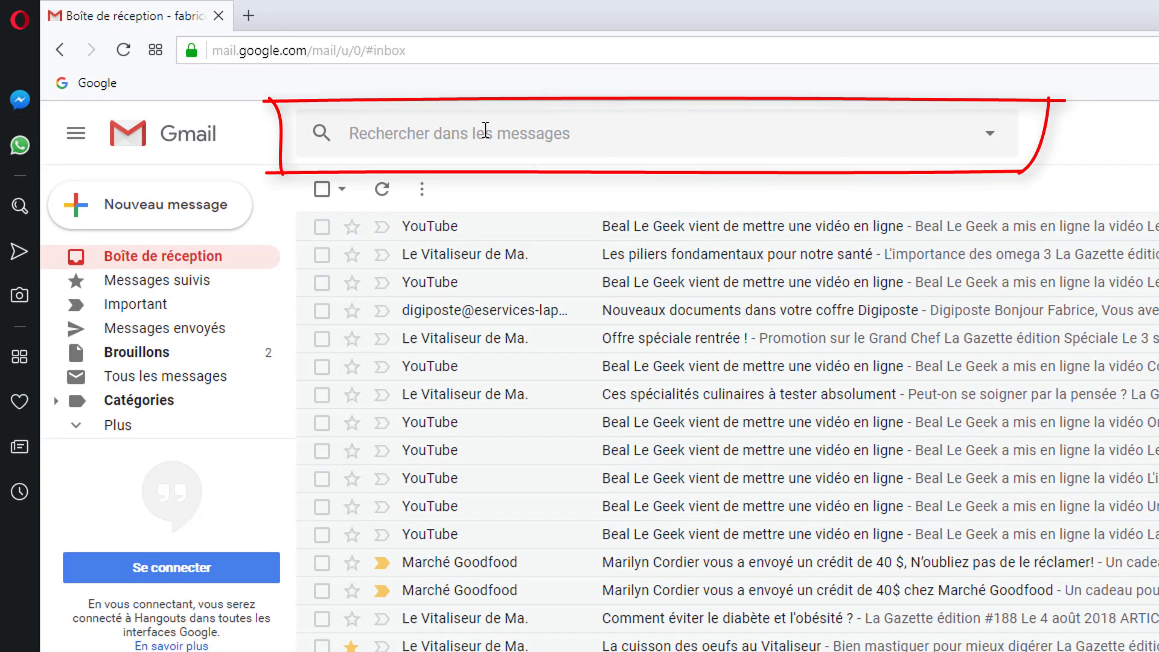
Search the messages for "Beal le geek"
left_click(485, 130)
left_click(516, 130)
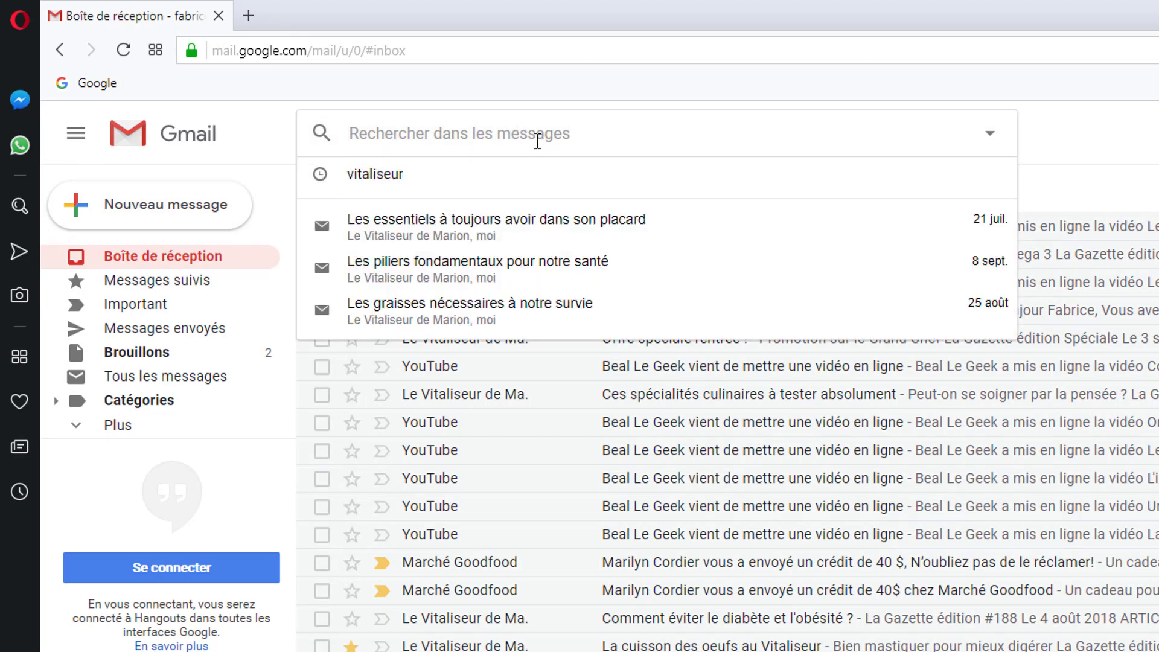
type("Beal")
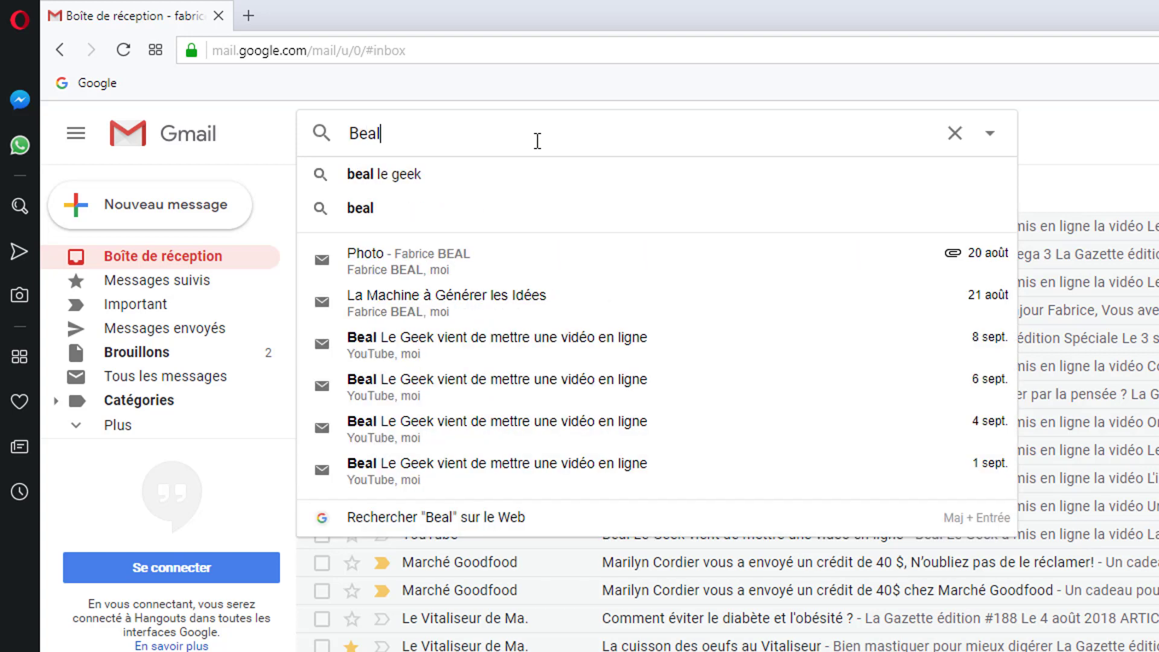
type(" le g")
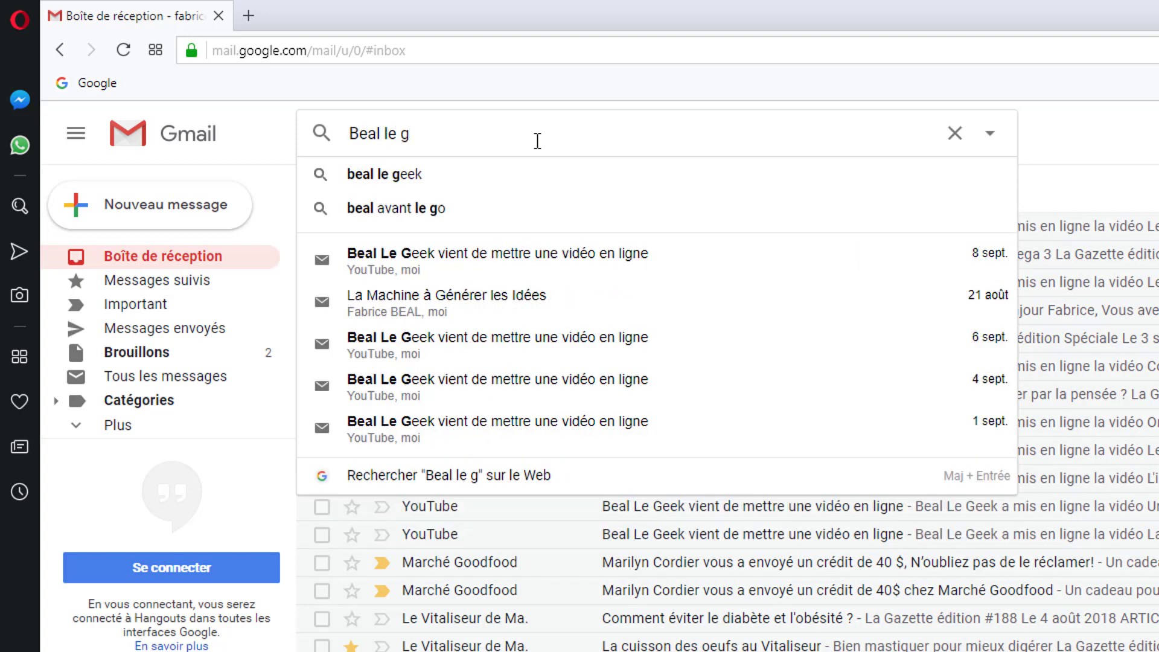
type("eek")
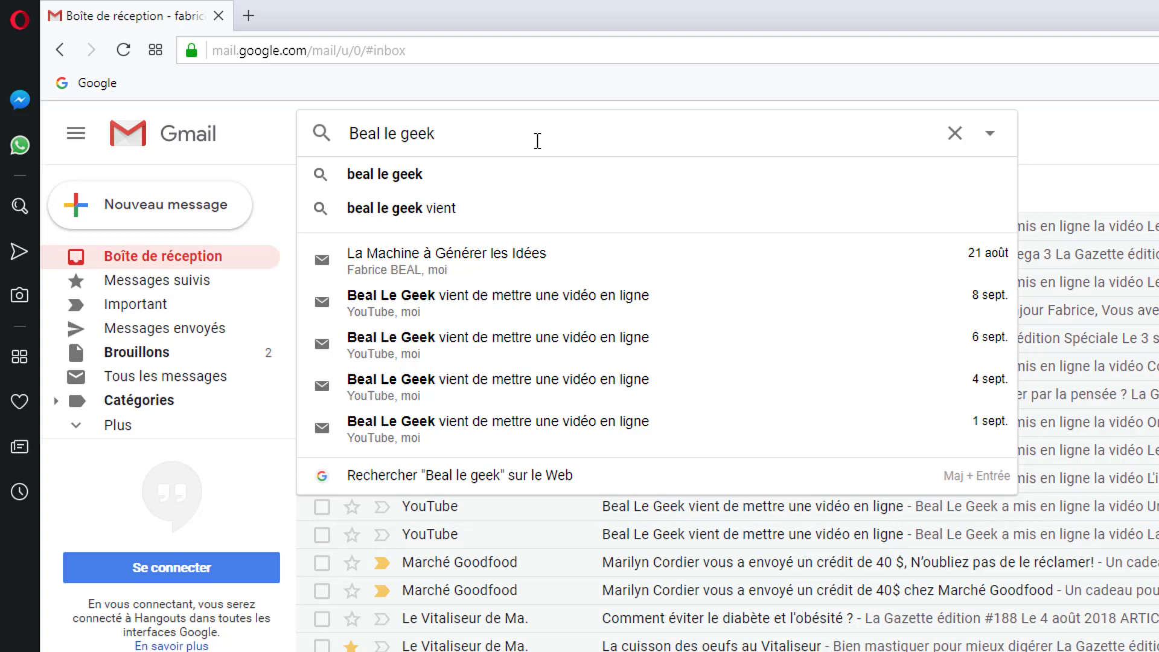
key("Return")
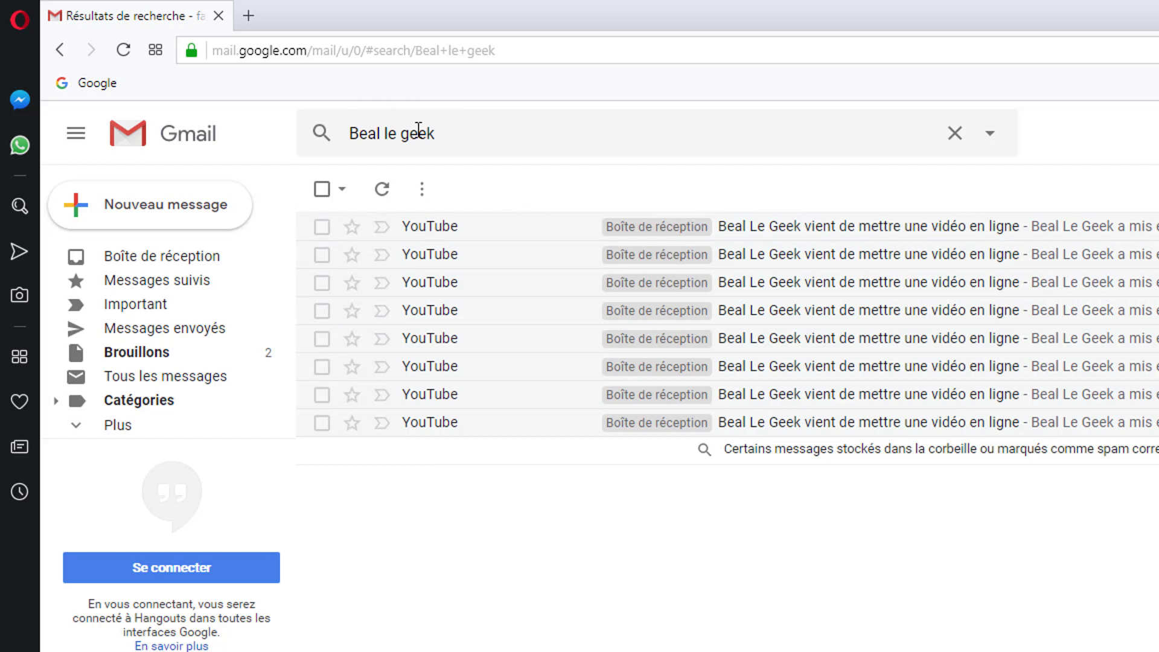
Replace the search with a person's first name and look through the matching messages
left_click(955, 135)
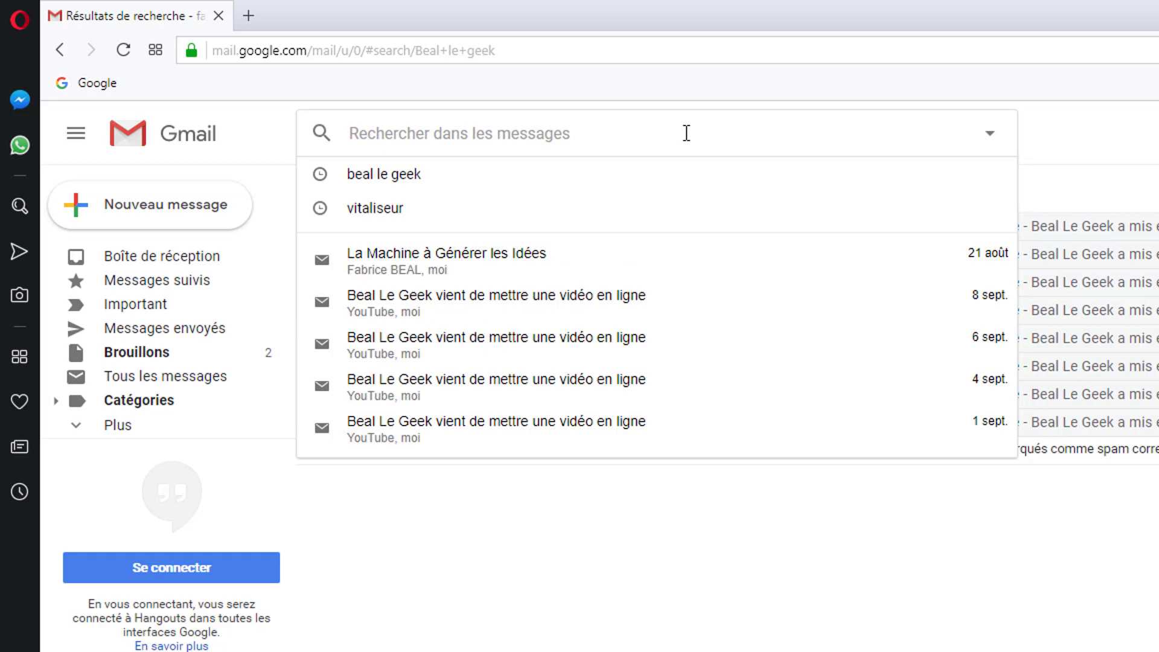
type("fabrice")
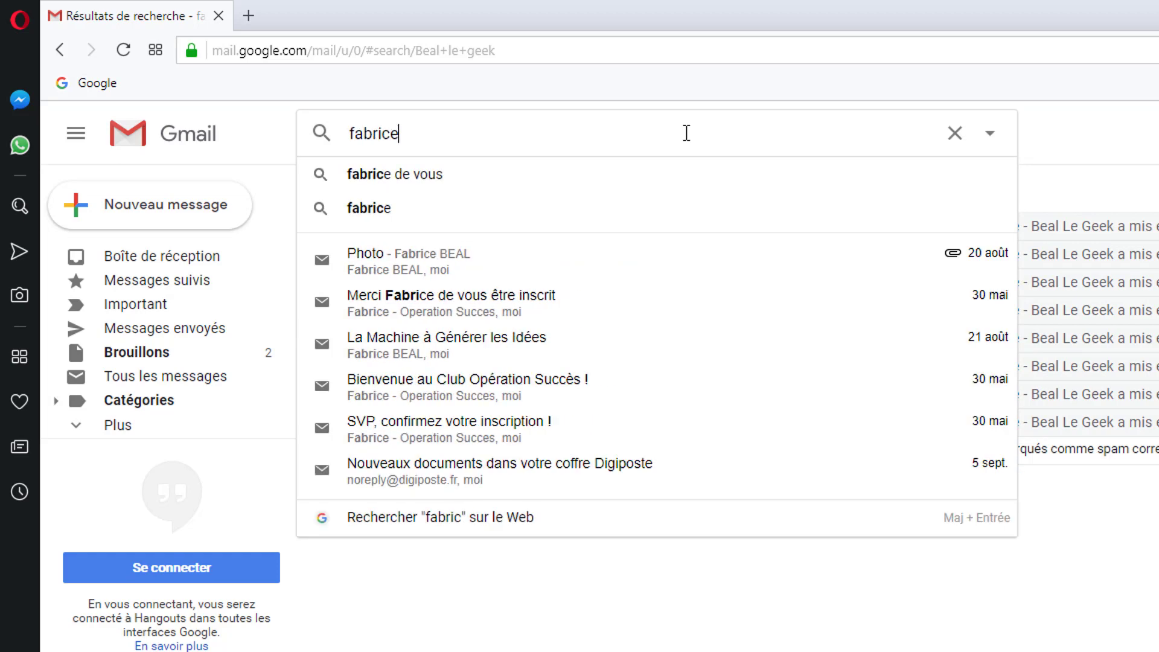
key("Return")
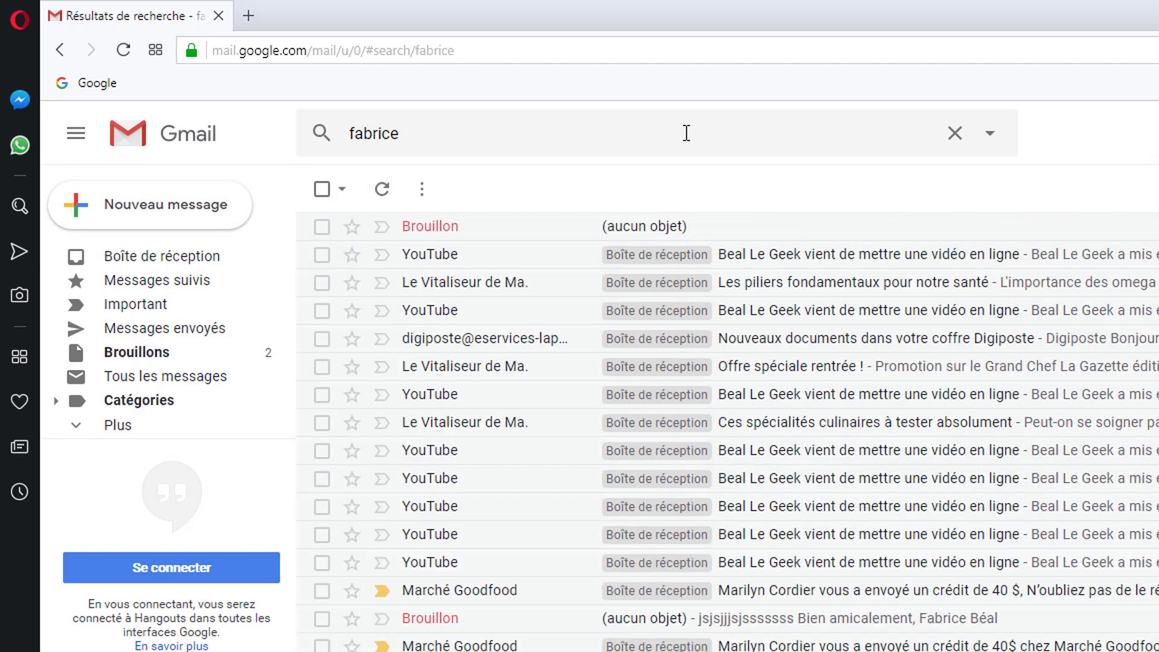
scroll(761, 496, "down", 1)
scroll(762, 496, "up", 1)
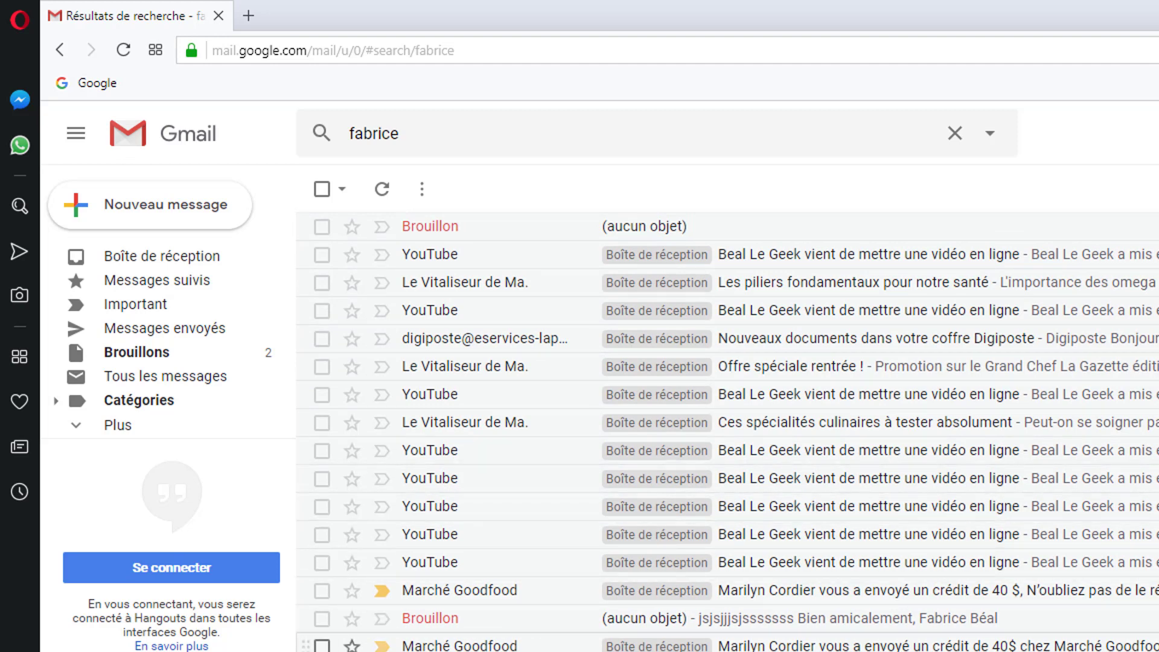
Rerun the recent search "beal le geek" from the search history and clear the search text
left_click(955, 136)
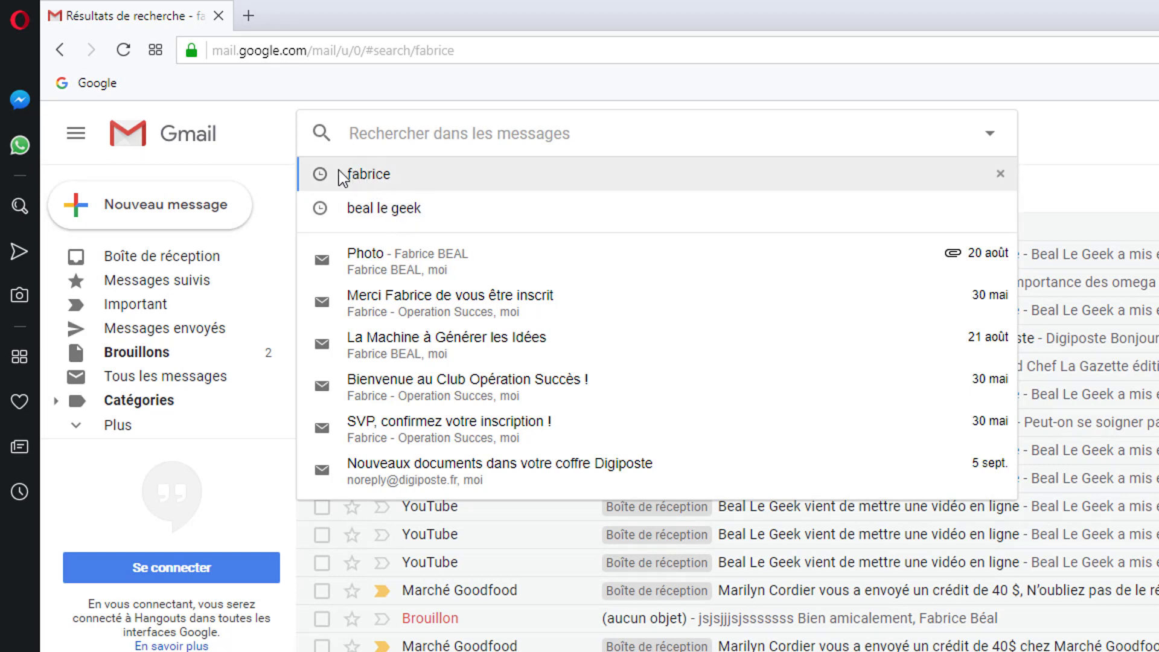
left_click(378, 212)
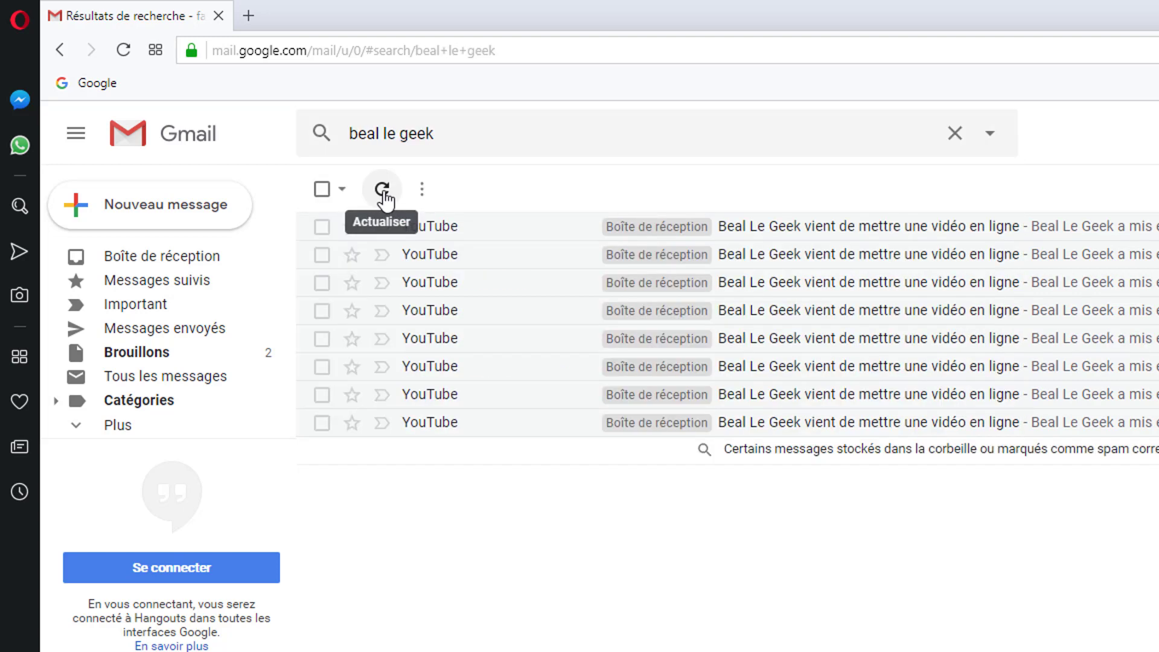
left_click(954, 133)
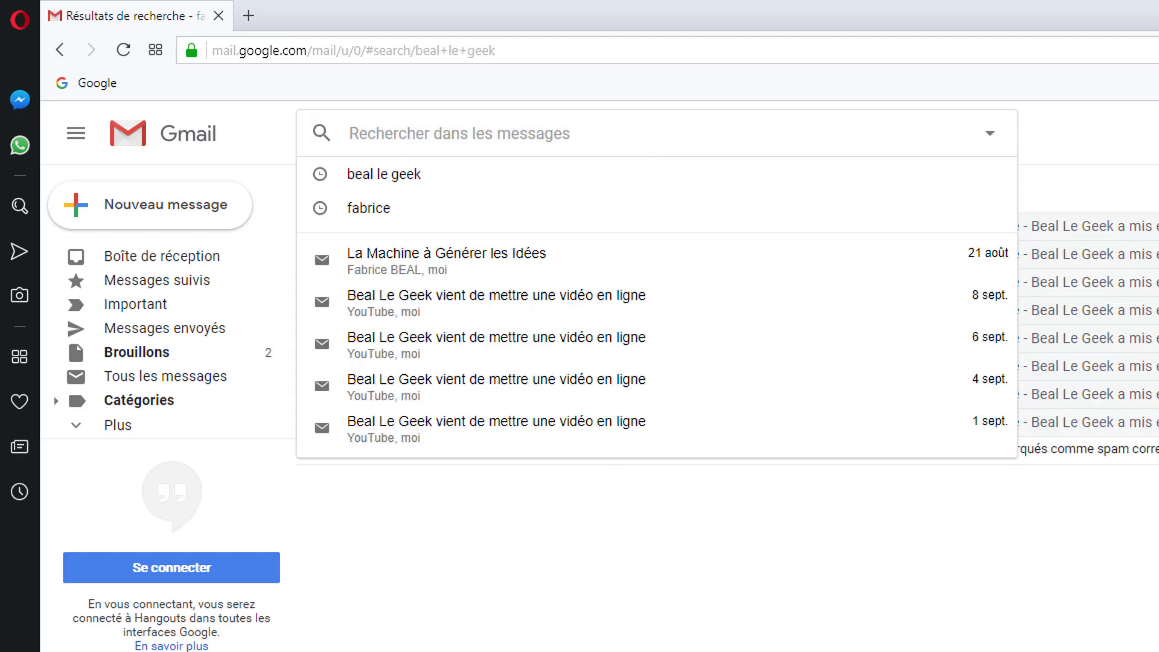
Dismiss and reopen the search suggestions several times to examine the recent searches and messages, leaving them closed
left_click(1086, 135)
left_click(662, 130)
left_click(1153, 127)
left_click(555, 134)
left_click(1133, 135)
left_click(851, 123)
left_click(1109, 132)
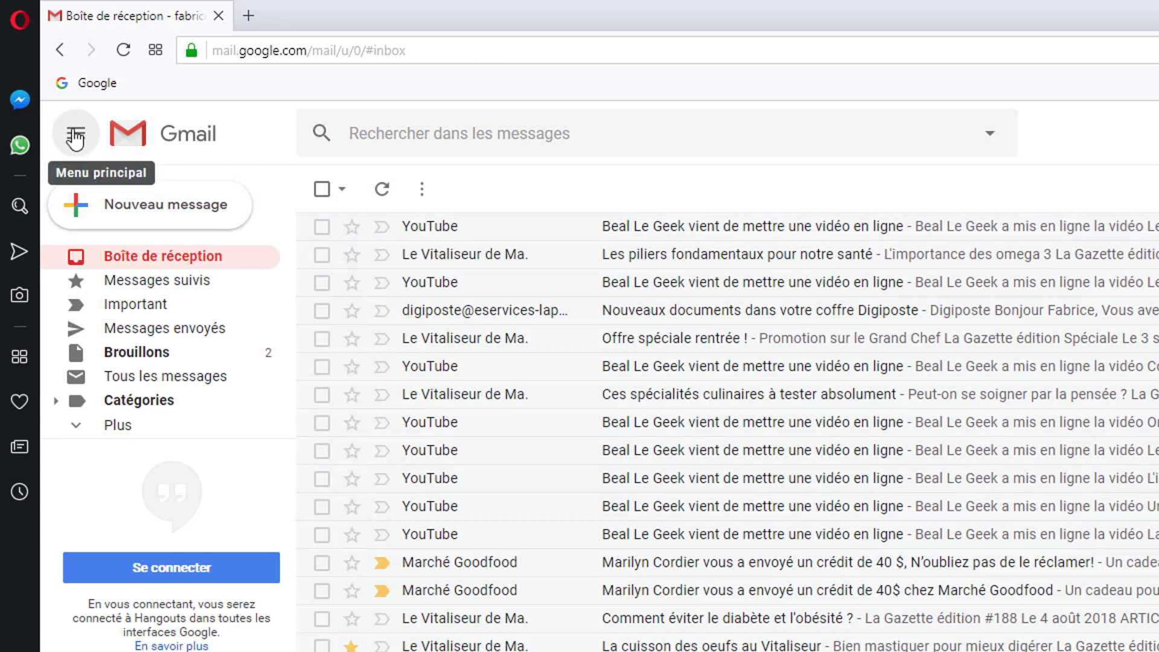
Toggle the main navigation menu between its full labels and its icon-only view, leaving it collapsed to icons
left_click(75, 136)
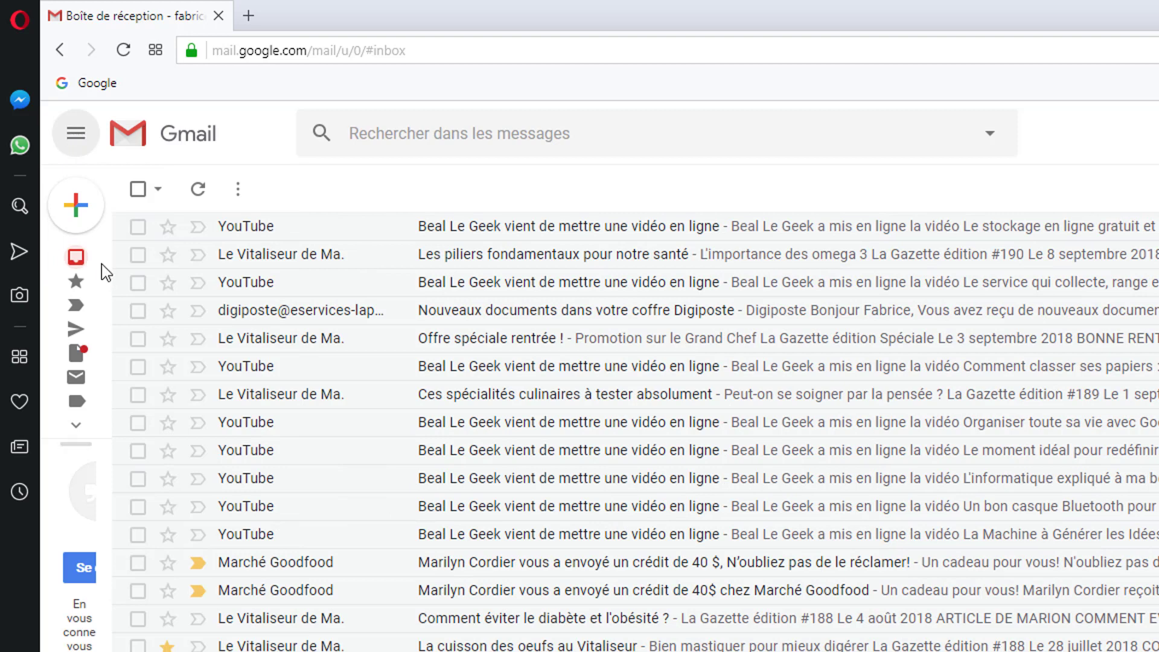
mouse_move(73, 332)
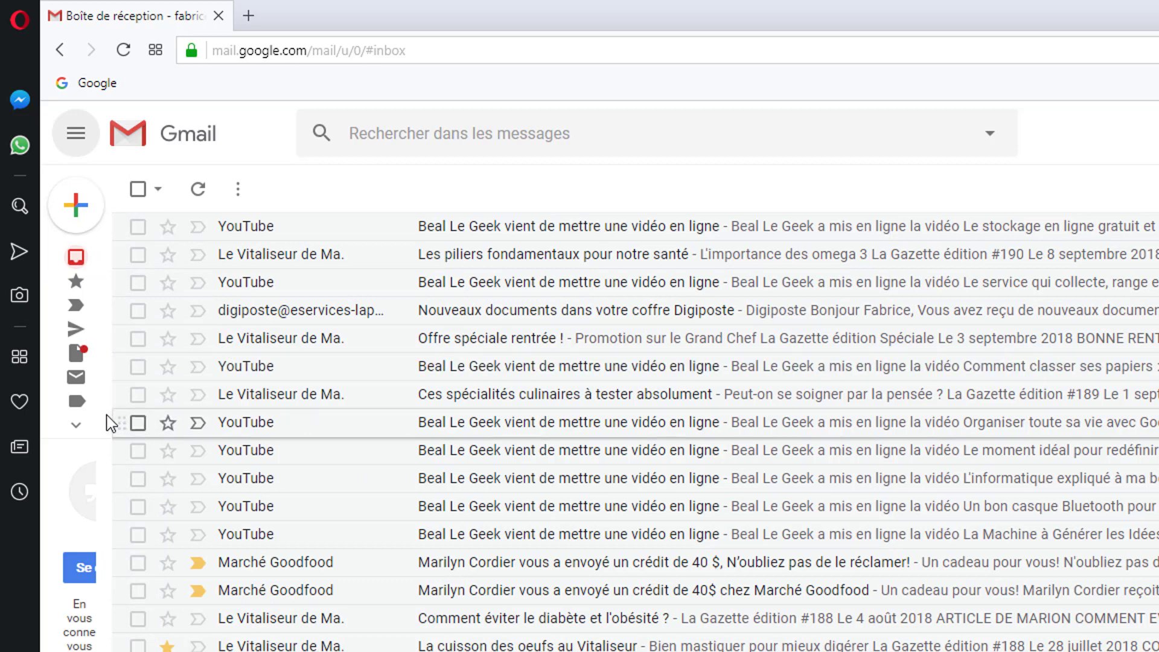
mouse_move(77, 407)
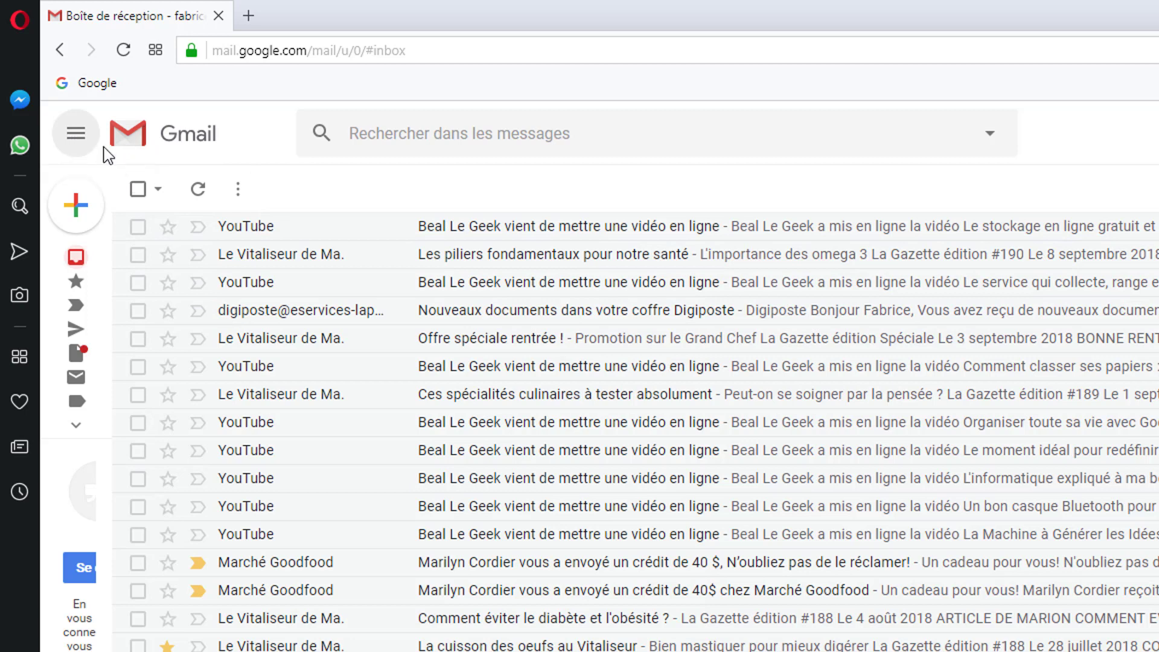
left_click(79, 137)
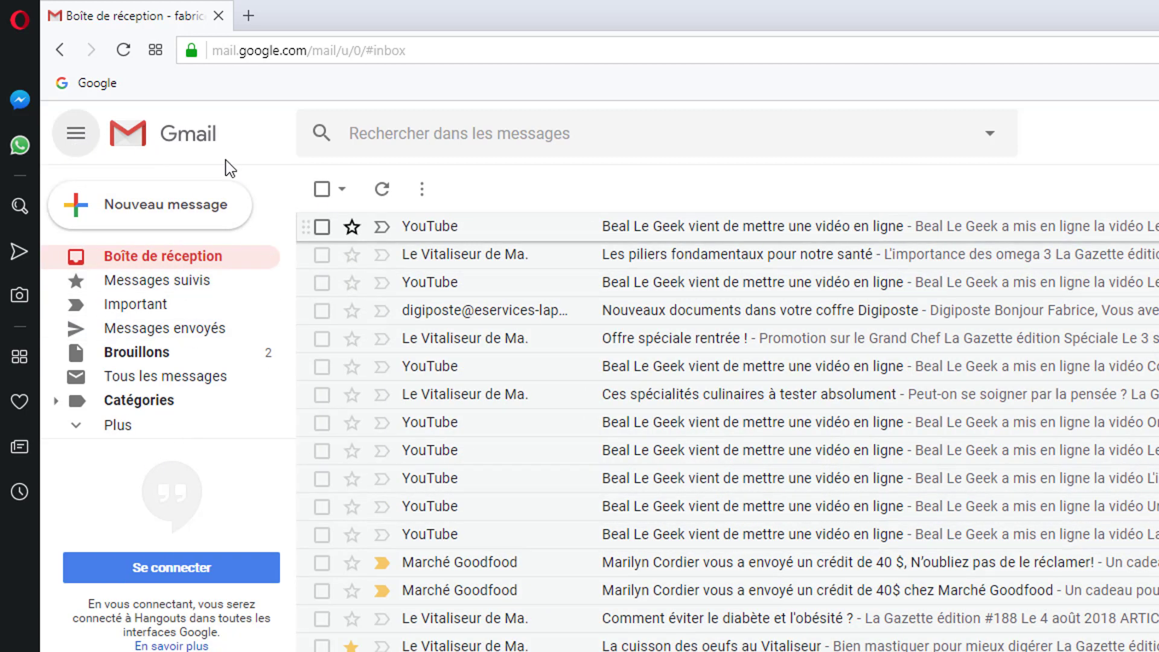
left_click(77, 143)
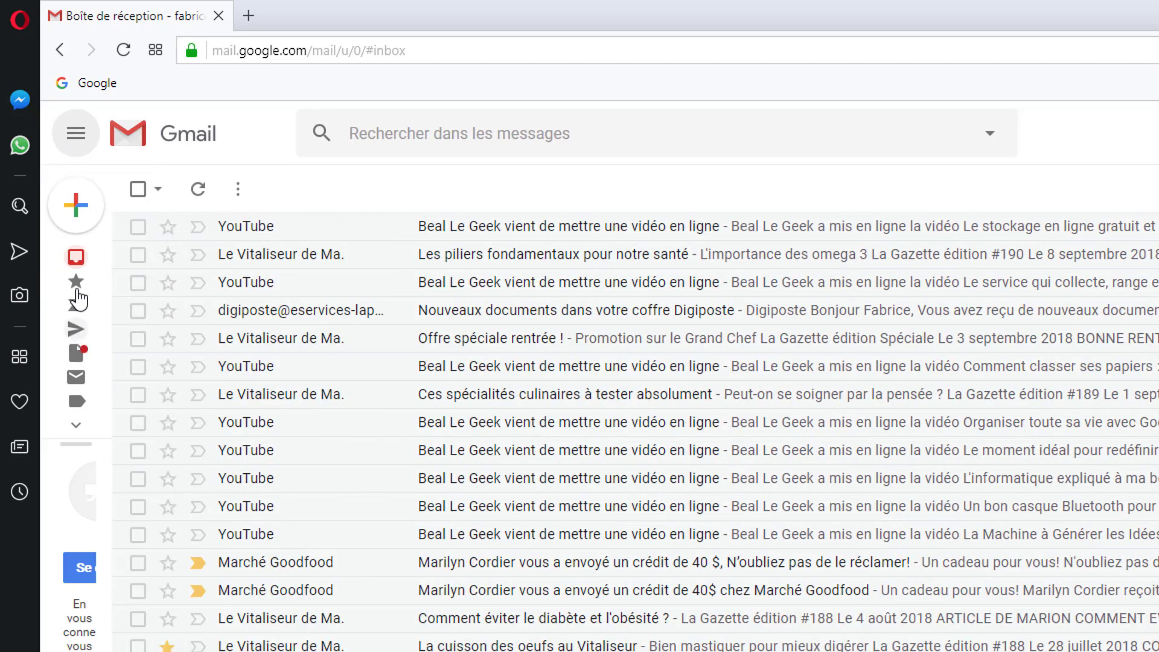